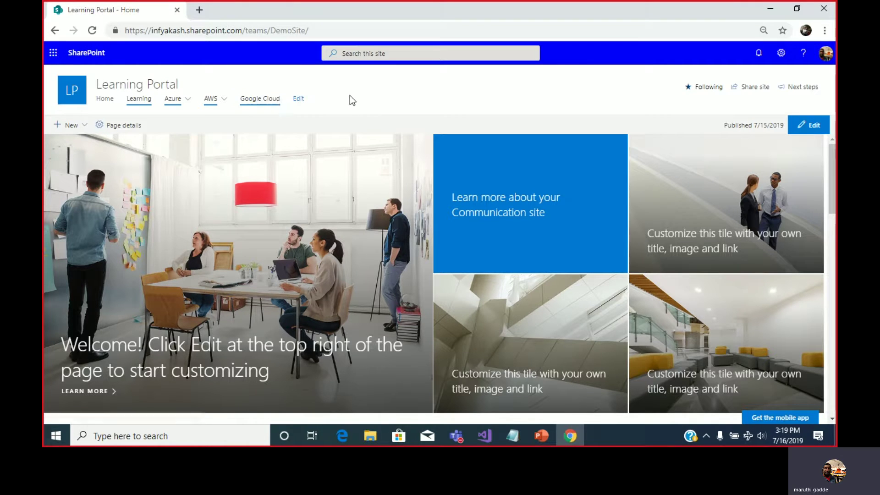
# Step: Show the Azure menu and open the site's navigation links for editing
pyautogui.click(186, 101)
pyautogui.click(298, 100)
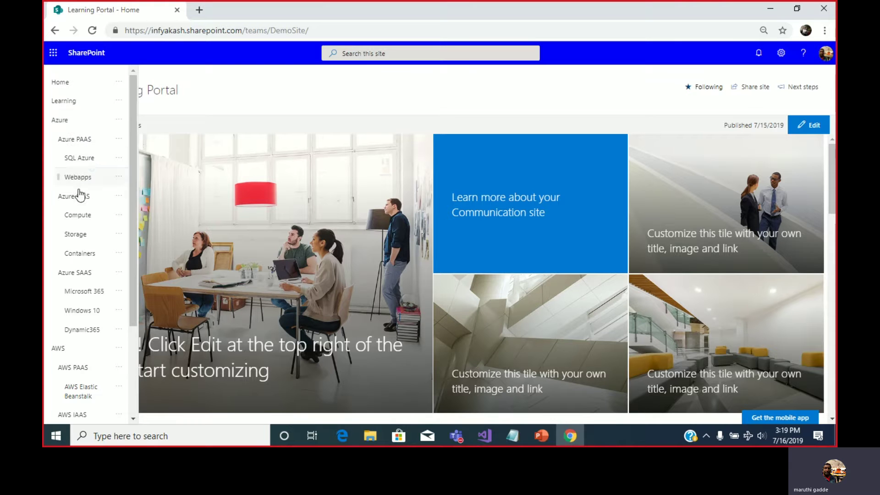
pyautogui.moveTo(84, 173)
# Step: Examine the link type, address and display name of the Azure navigation link, leaving them as they are
pyautogui.click(119, 121)
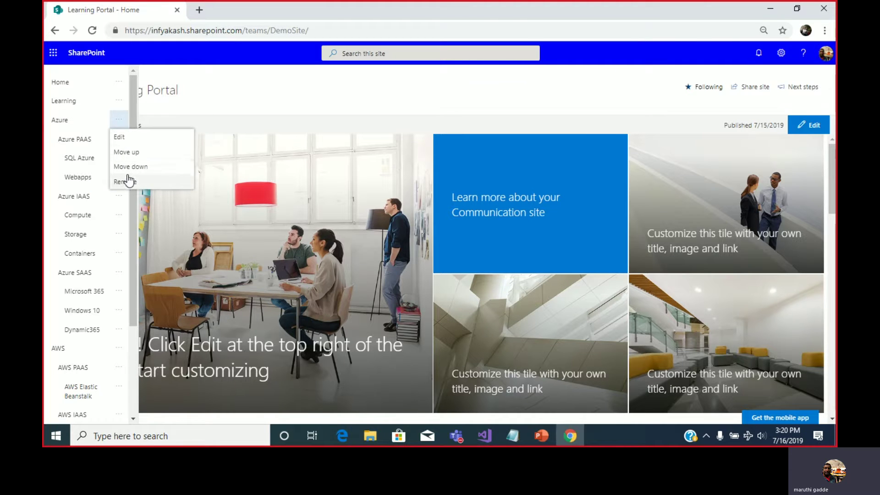
pyautogui.click(121, 138)
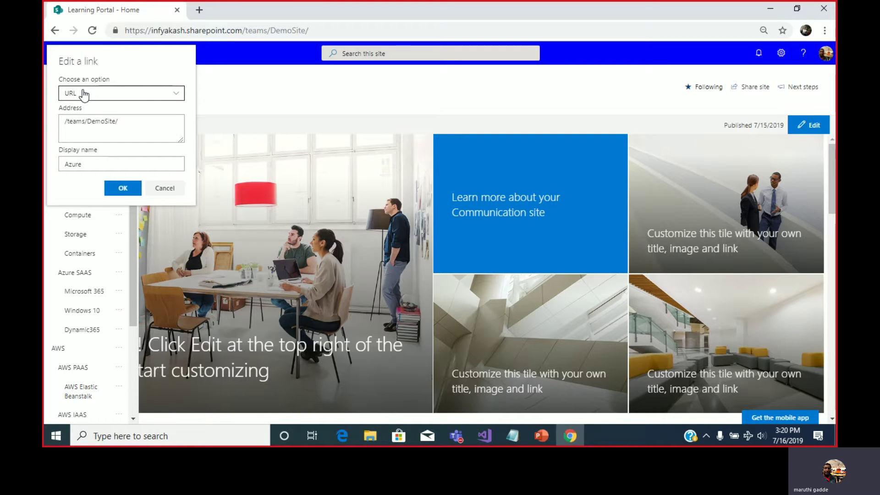
pyautogui.doubleClick(96, 123)
pyautogui.tripleClick(122, 121)
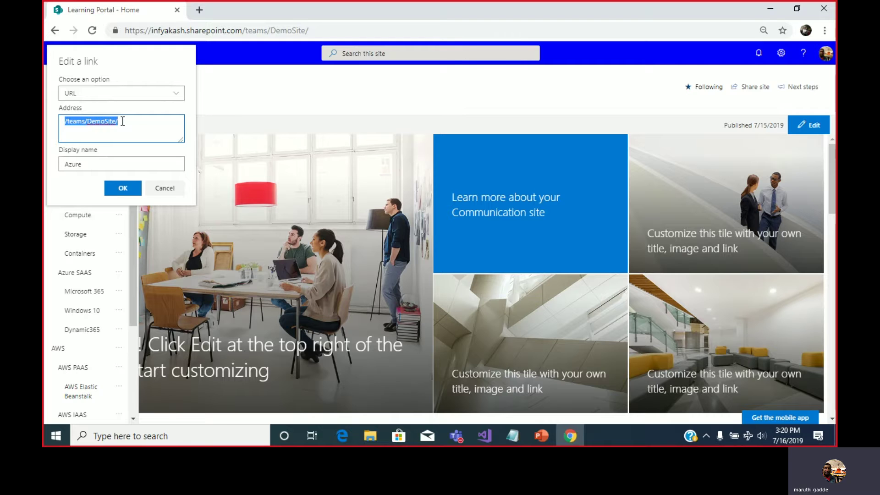
pyautogui.click(97, 165)
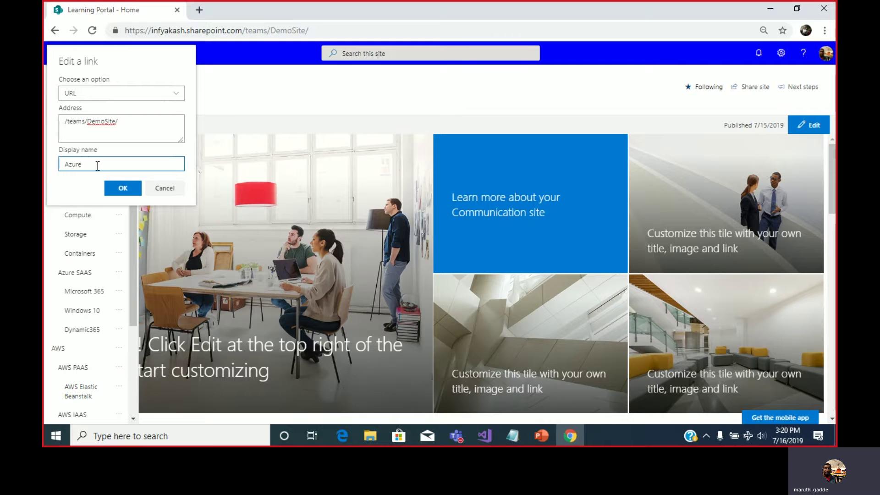
pyautogui.click(168, 192)
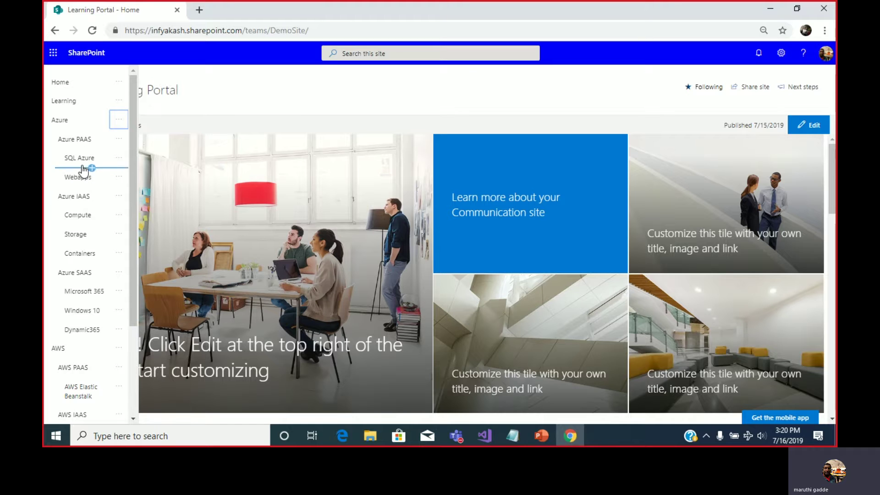
pyautogui.click(92, 188)
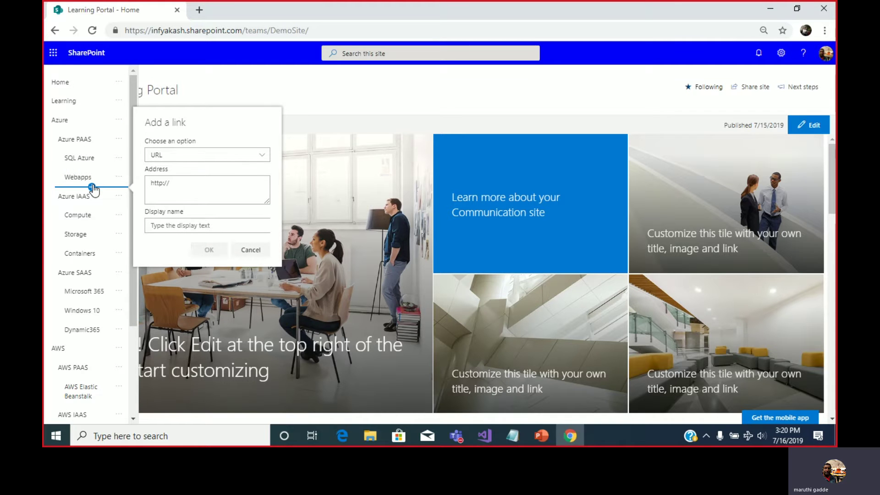
pyautogui.click(177, 226)
pyautogui.write('co')
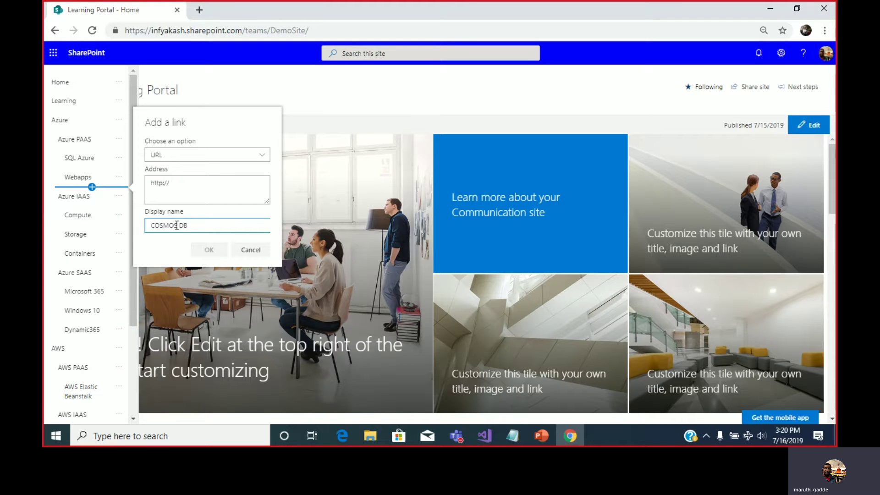
pyautogui.click(285, 27)
pyautogui.hotkey('ctrl', 'c')
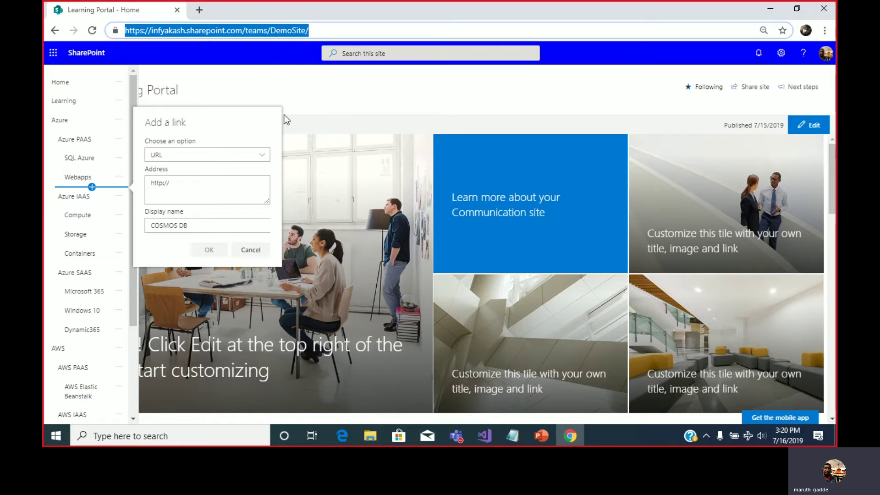
pyautogui.click(178, 181)
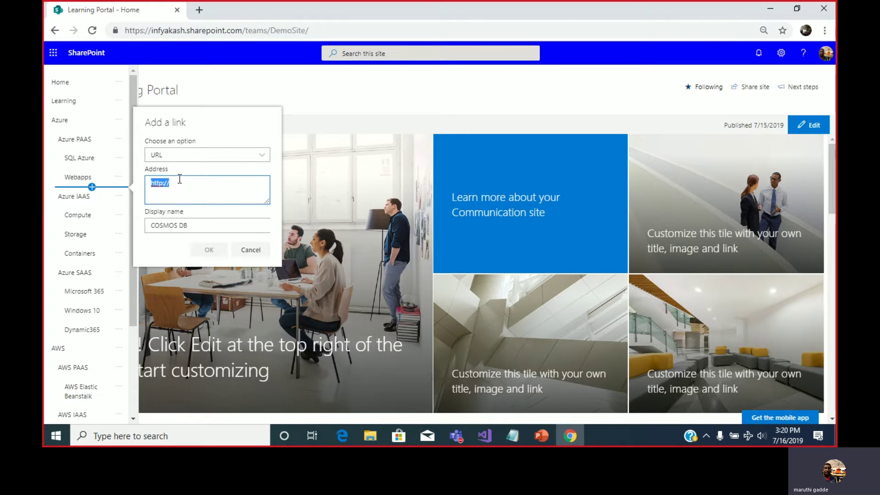
pyautogui.hotkey('ctrl', 'v')
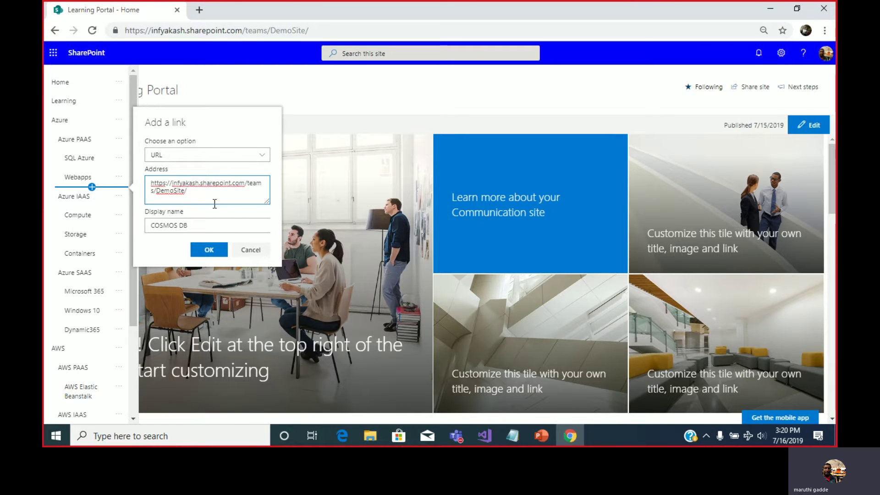
pyautogui.click(209, 249)
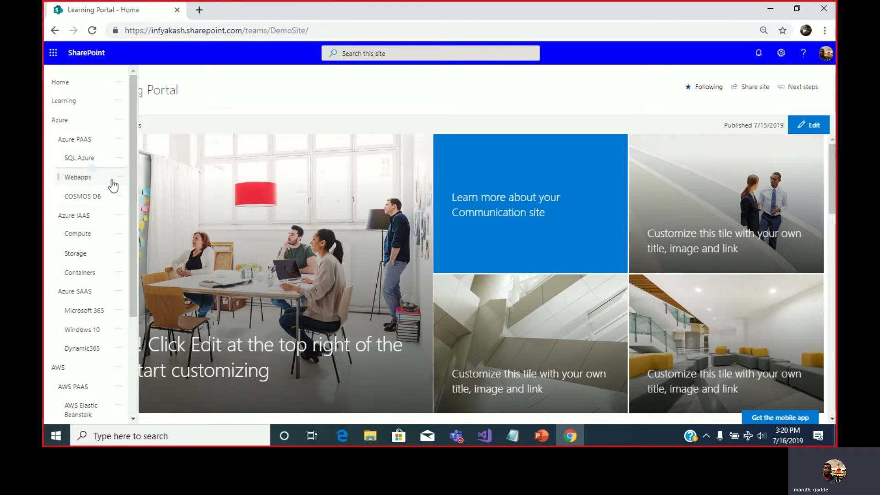
# Step: Move the COSMOS DB link up above SQL Azure under Azure PAAS and save the navigation
pyautogui.click(120, 198)
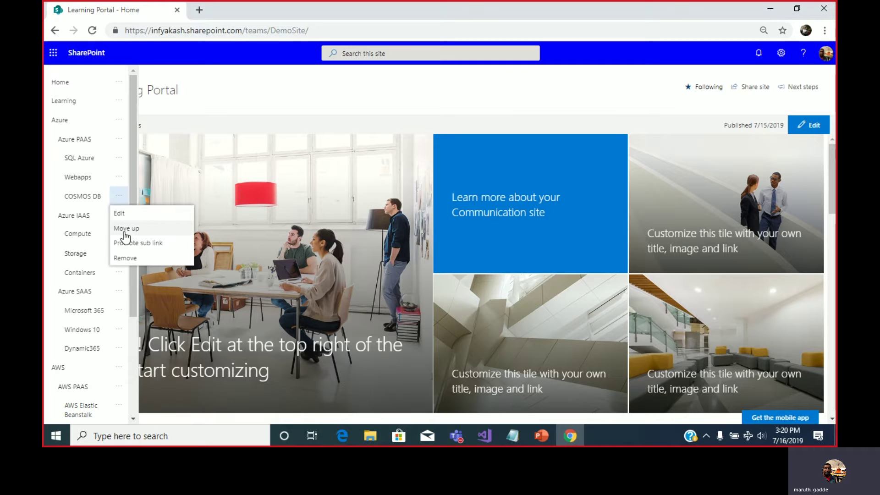
pyautogui.click(122, 227)
pyautogui.click(119, 177)
pyautogui.click(129, 208)
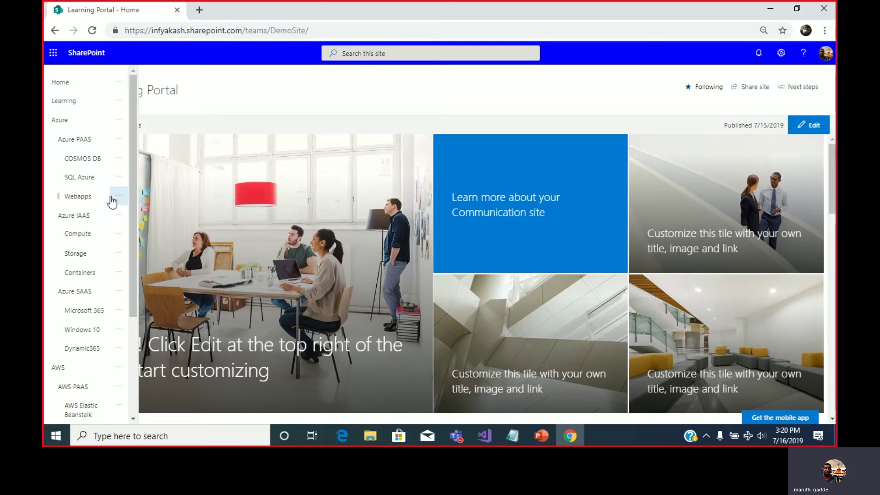
pyautogui.scroll(-3, 116, 309)
pyautogui.click(67, 411)
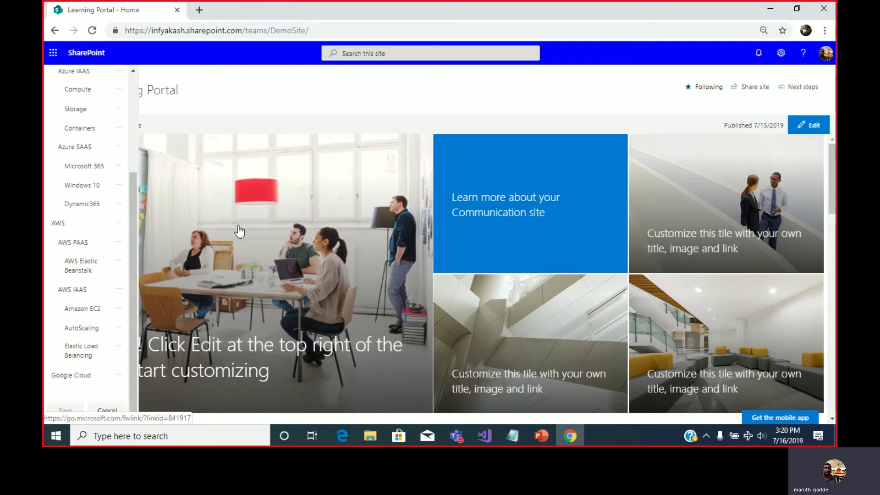
pyautogui.click(189, 100)
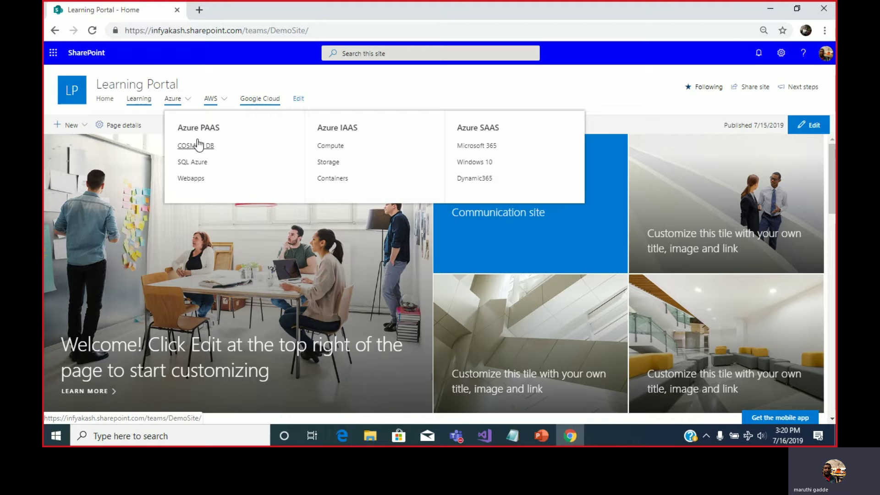
# Step: Move the AWS link with its sublinks above Azure, save the navigation and check both menus
pyautogui.click(300, 99)
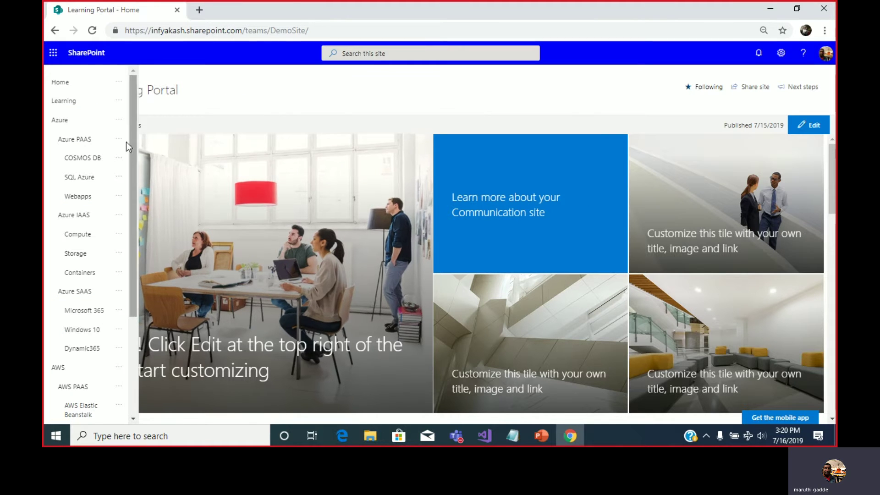
pyautogui.scroll(-3, 134, 110)
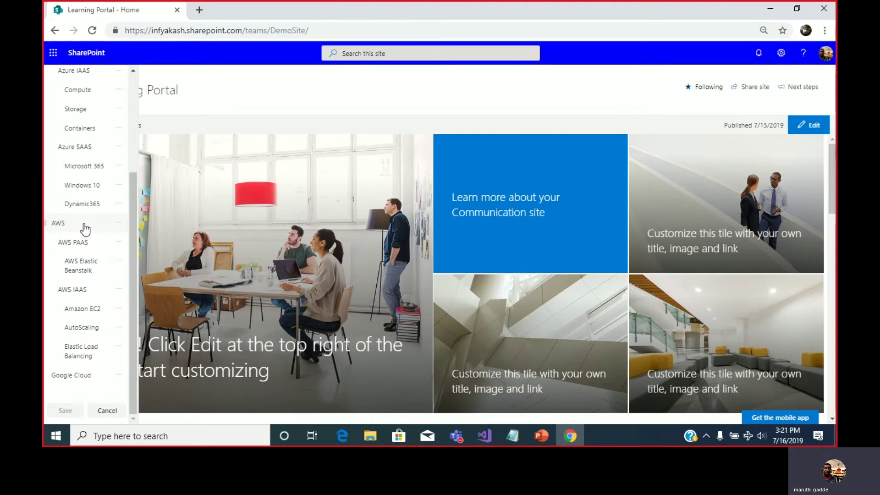
pyautogui.click(119, 224)
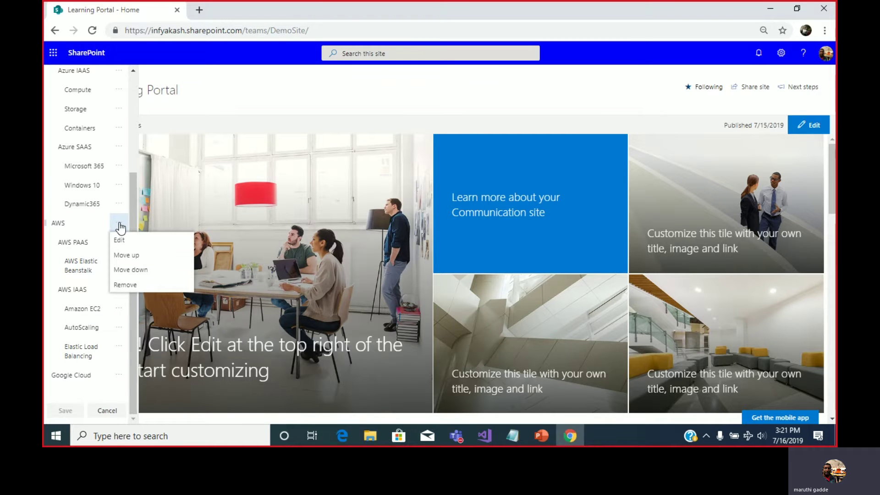
pyautogui.click(119, 225)
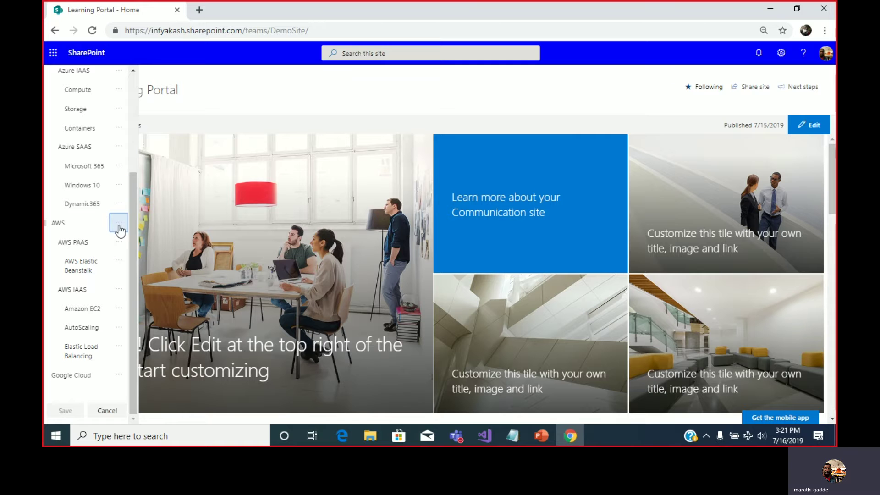
pyautogui.click(120, 227)
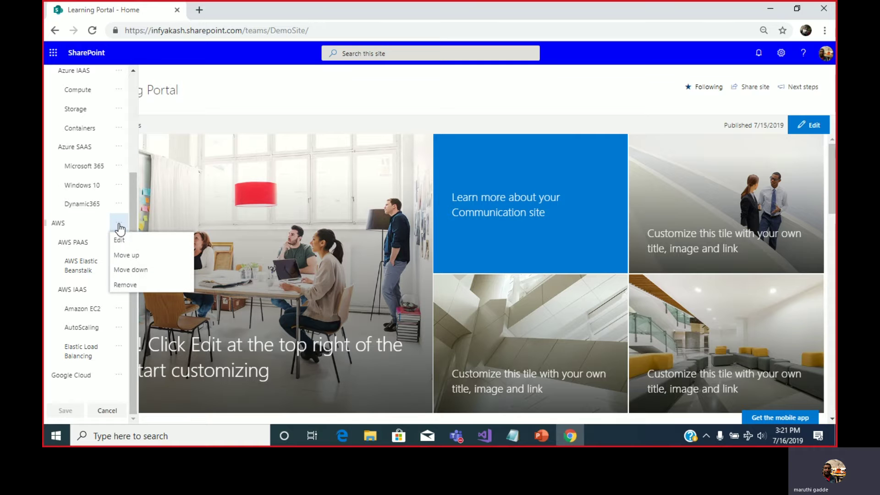
pyautogui.click(123, 260)
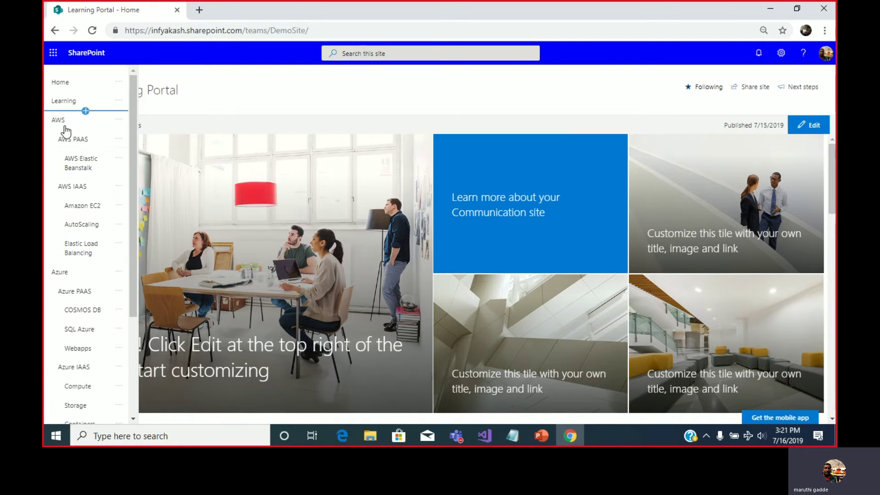
pyautogui.scroll(-3, 79, 336)
pyautogui.scroll(-1, 79, 336)
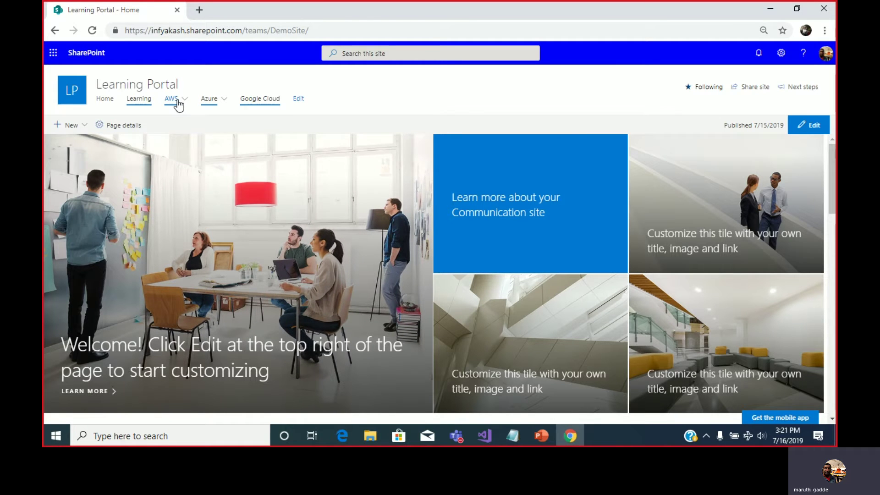
pyautogui.click(177, 103)
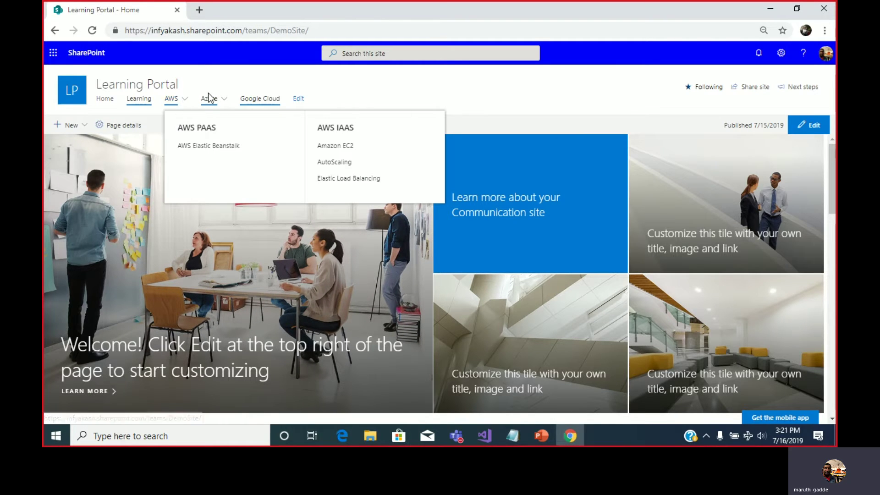
pyautogui.click(224, 100)
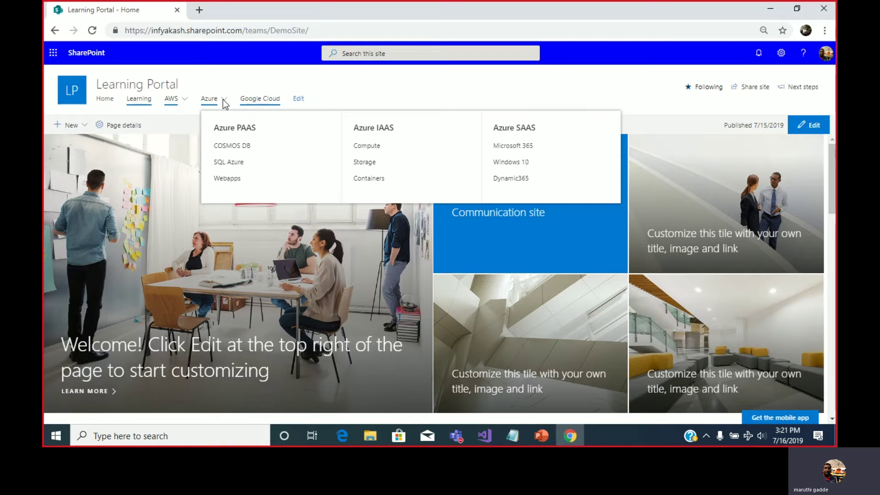
# Step: Examine the AWS PAAS link's settings in the site navigation and leave the editing without changes
pyautogui.click(299, 102)
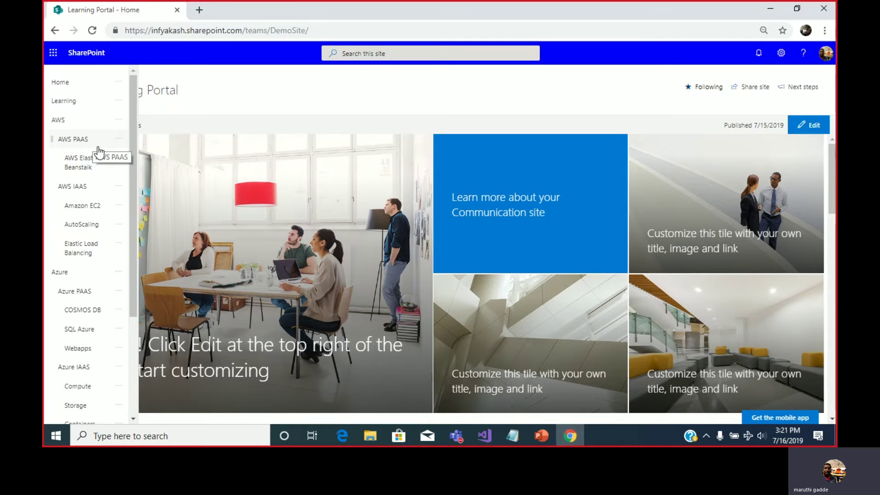
pyautogui.click(119, 140)
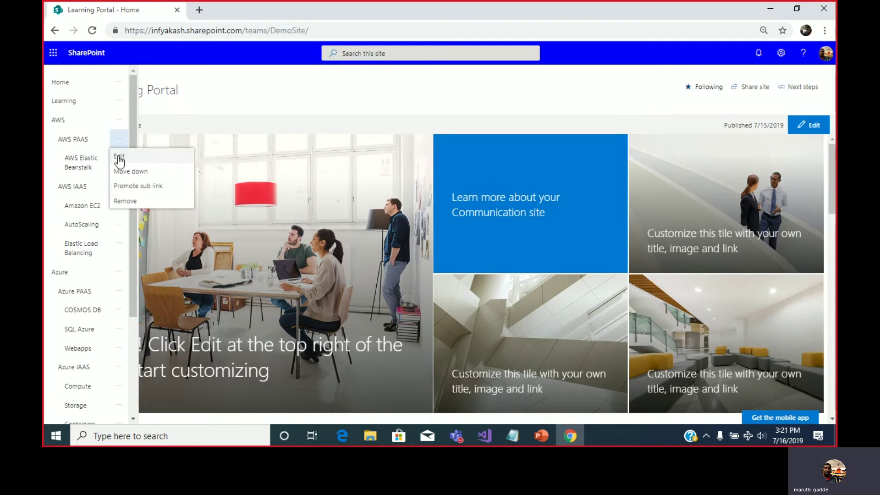
pyautogui.click(118, 157)
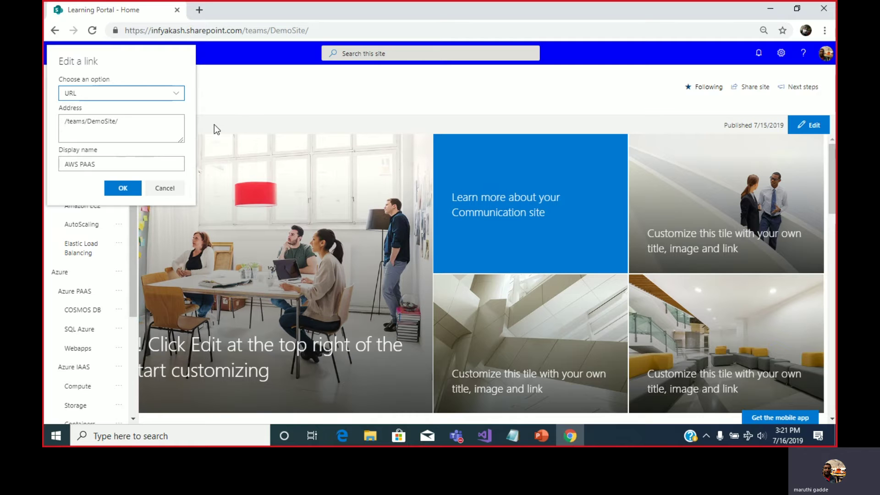
pyautogui.click(170, 189)
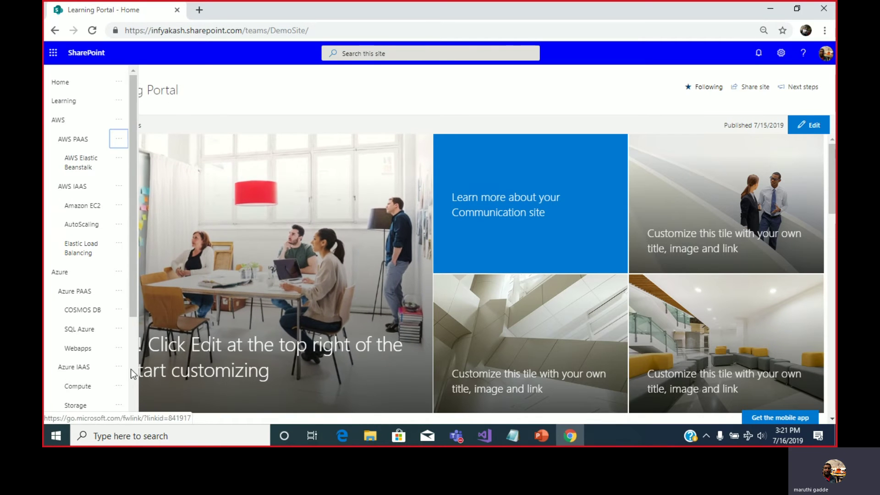
pyautogui.scroll(-3, 105, 367)
pyautogui.click(107, 411)
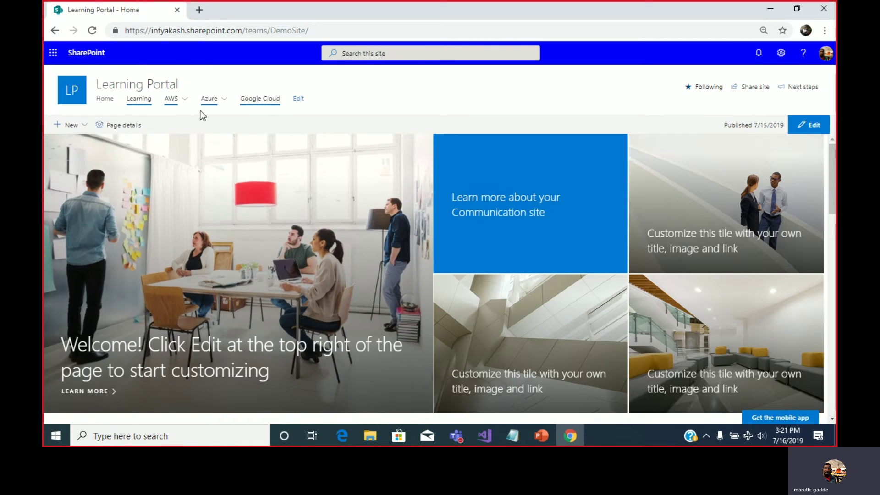
# Step: Change the Azure PAAS link under Azure from URL to Header, save the navigation and check the Azure menu
pyautogui.moveTo(209, 99)
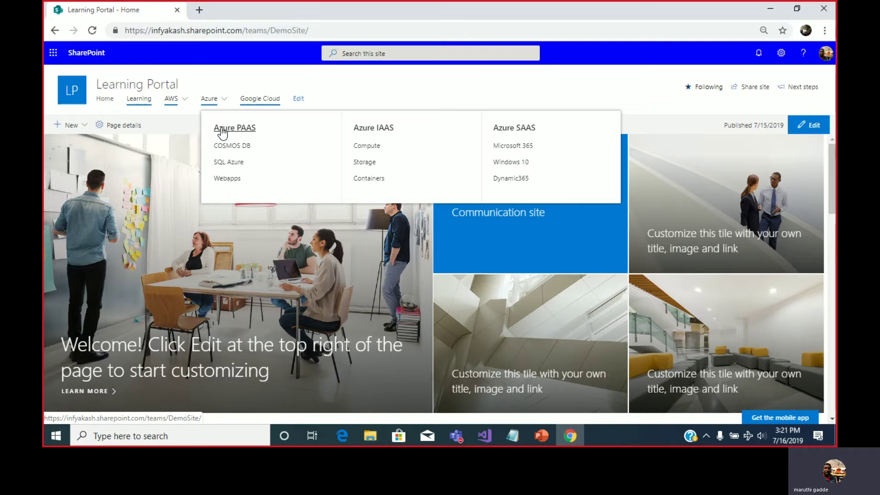
pyautogui.click(298, 99)
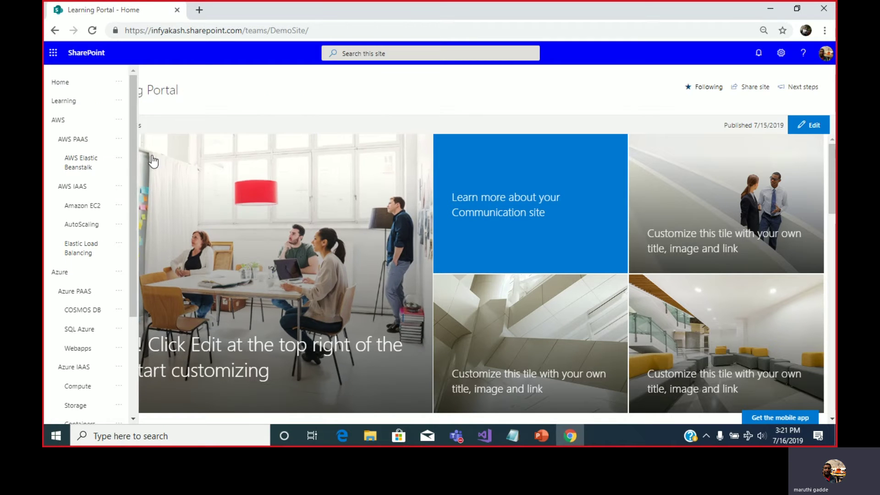
pyautogui.click(119, 292)
pyautogui.click(120, 310)
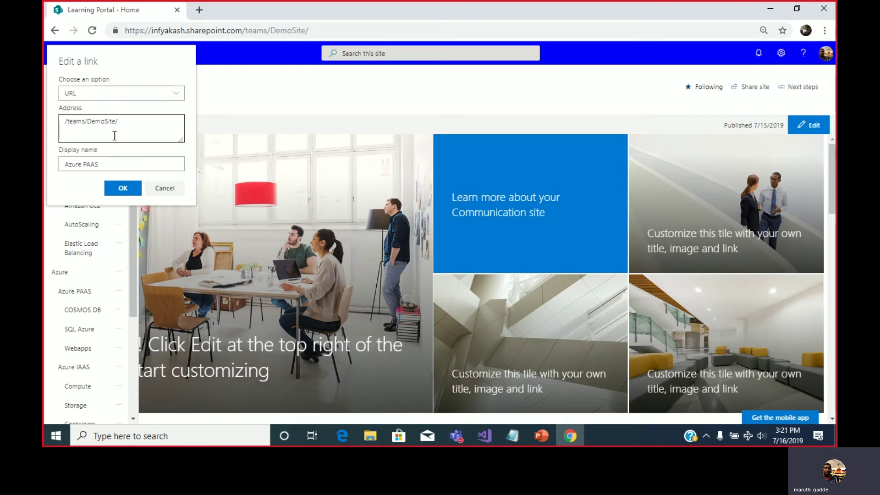
pyautogui.click(115, 94)
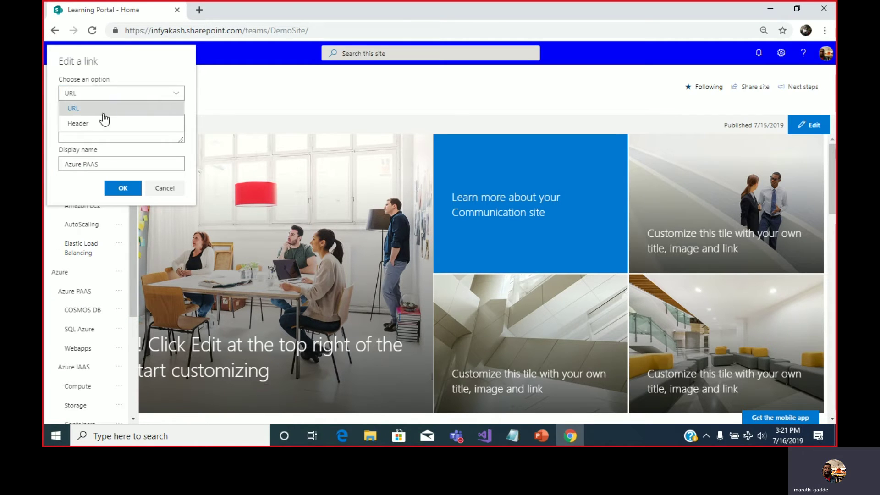
pyautogui.click(85, 124)
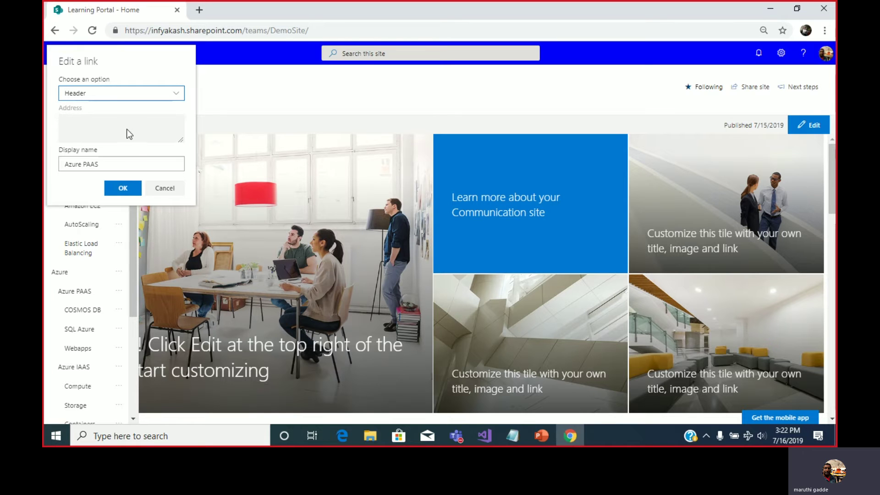
pyautogui.click(123, 188)
pyautogui.scroll(-3, 110, 289)
pyautogui.click(67, 412)
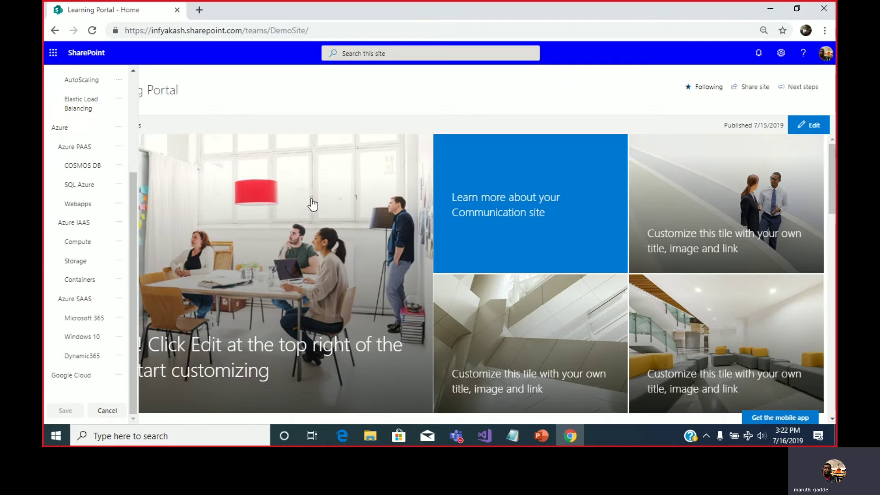
pyautogui.click(210, 99)
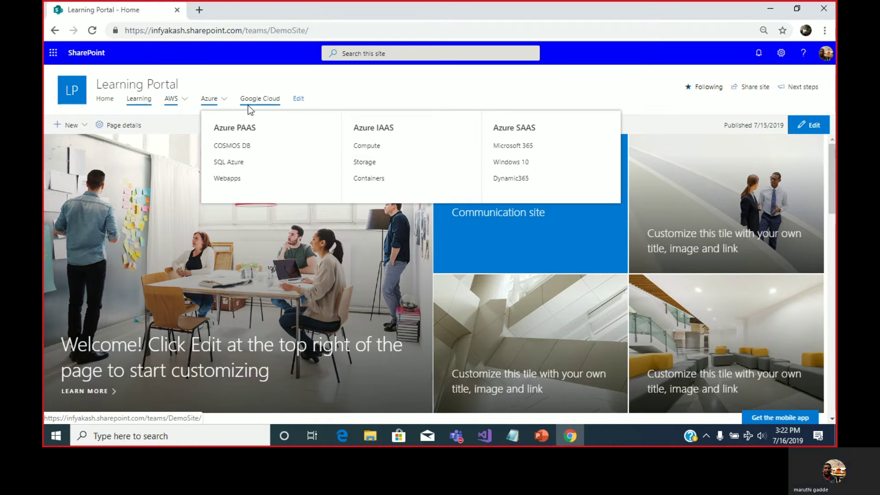
# Step: Examine the link hierarchy in the navigation editing pane, leave it without changes and view the Azure and AWS mega menus
pyautogui.click(298, 99)
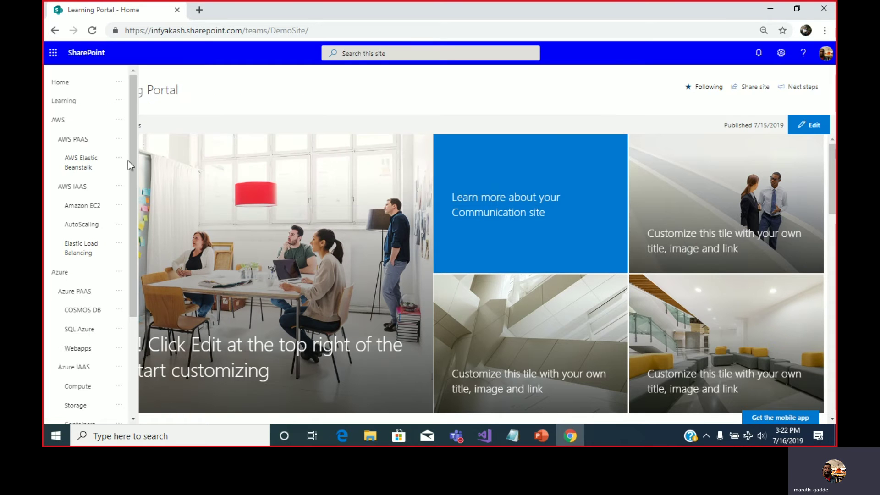
pyautogui.scroll(-3, 135, 192)
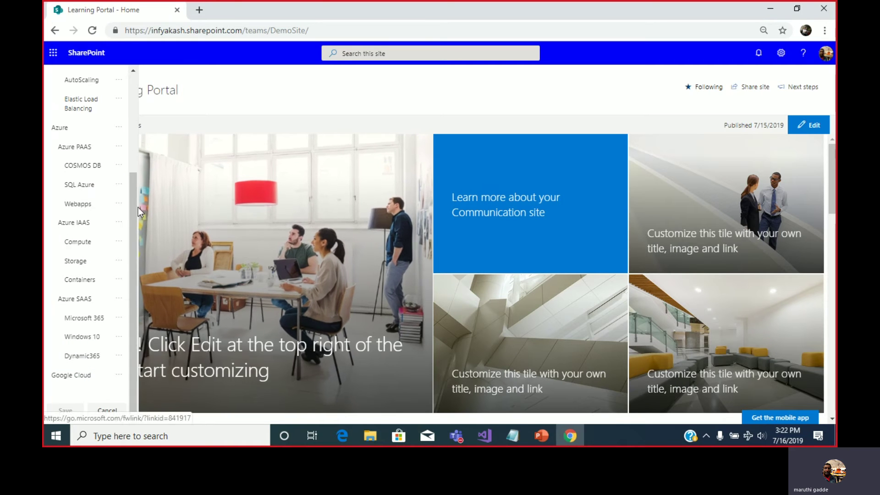
pyautogui.scroll(3, 108, 250)
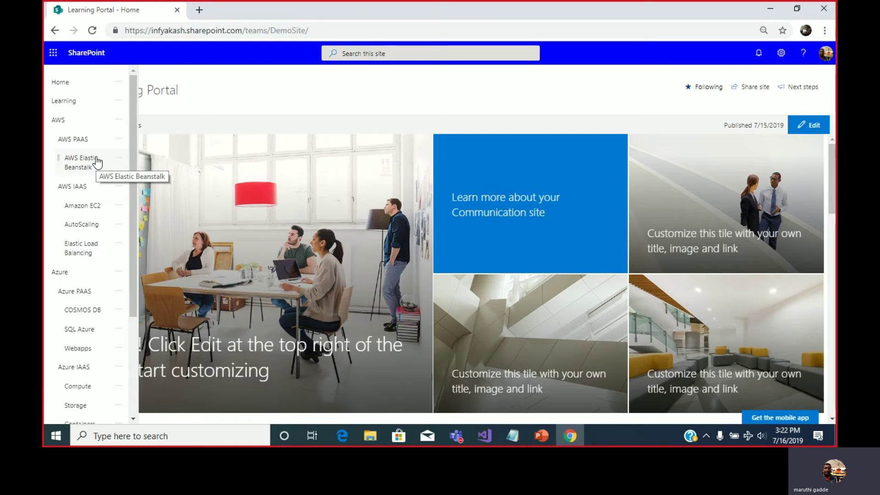
pyautogui.scroll(-10, 116, 302)
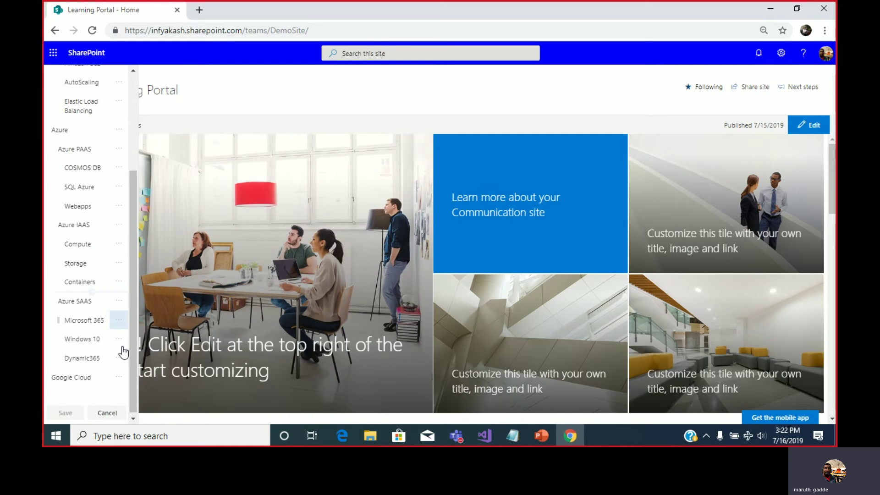
pyautogui.click(110, 414)
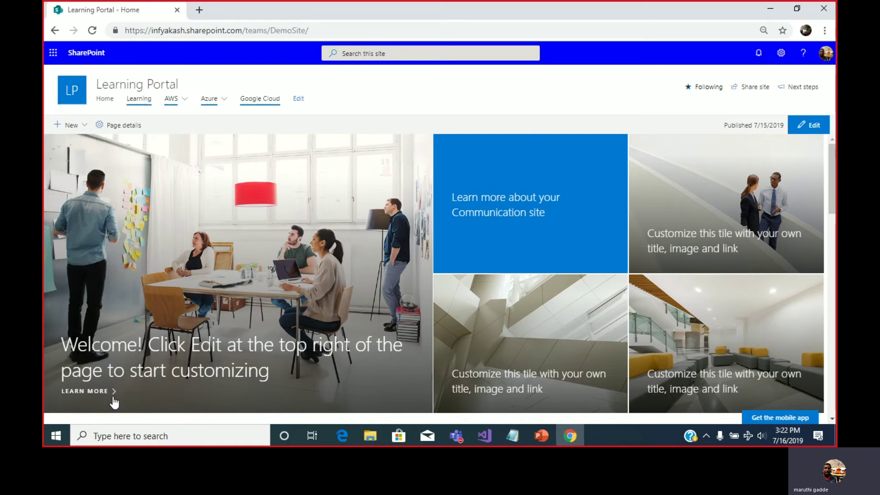
pyautogui.click(224, 99)
pyautogui.moveTo(224, 103)
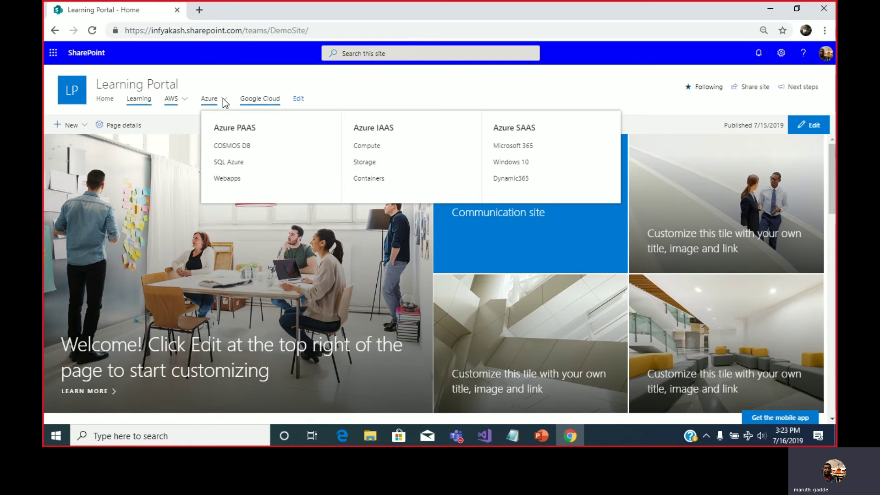
pyautogui.moveTo(183, 100)
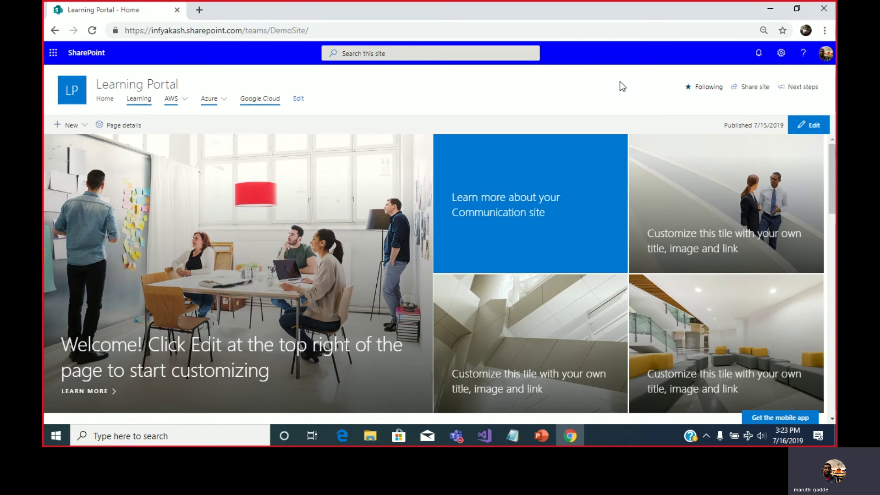
# Step: Set the site's navigation menu style to Cascading in Change the look, save it and close the settings
pyautogui.click(781, 53)
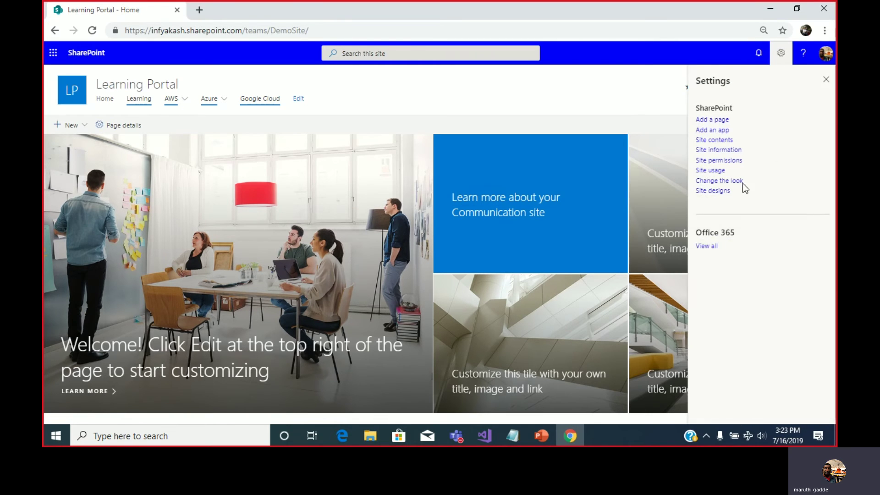
pyautogui.click(719, 182)
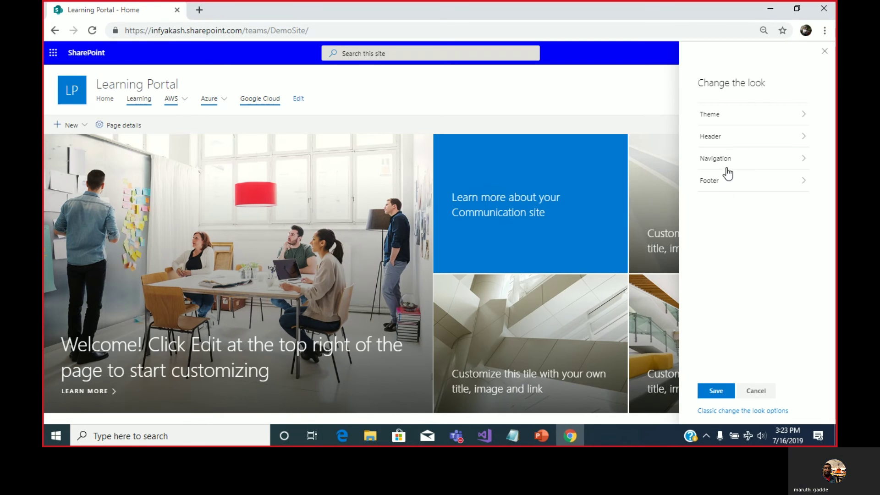
pyautogui.click(800, 161)
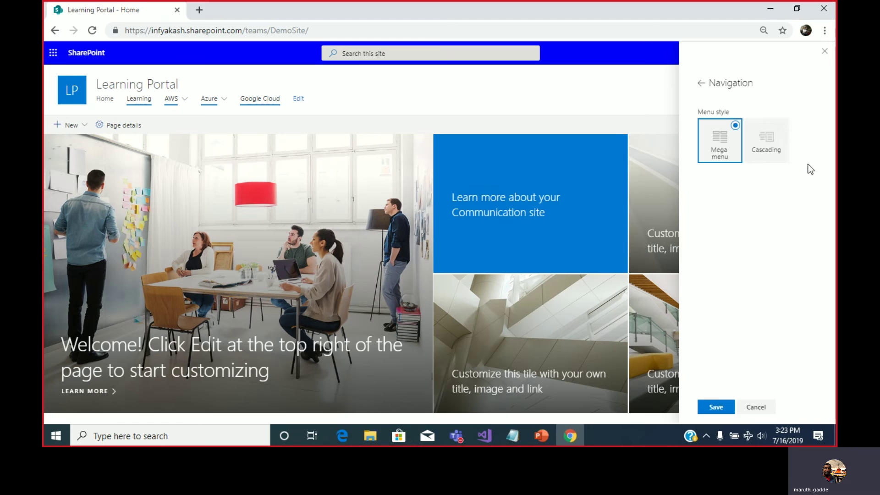
pyautogui.click(769, 144)
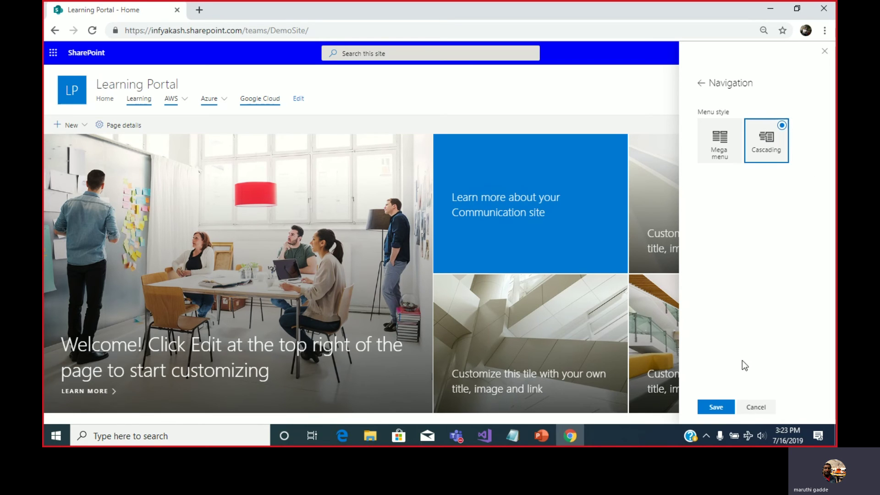
pyautogui.click(721, 413)
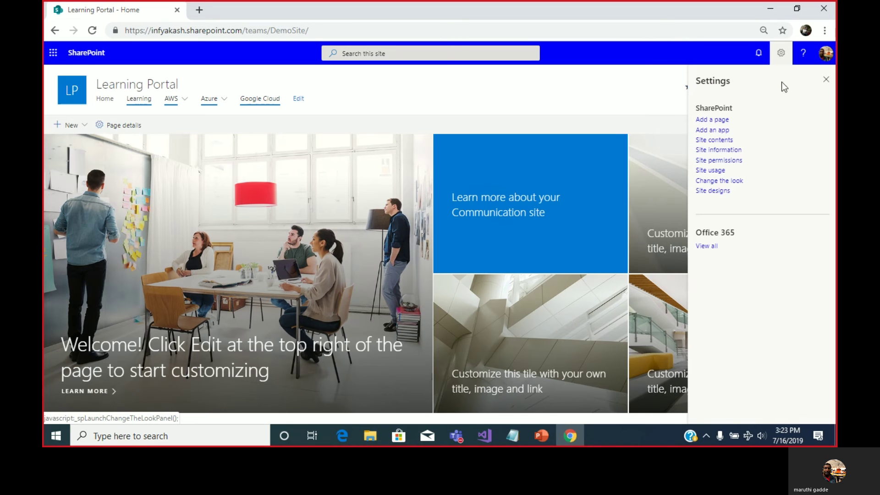
pyautogui.click(827, 80)
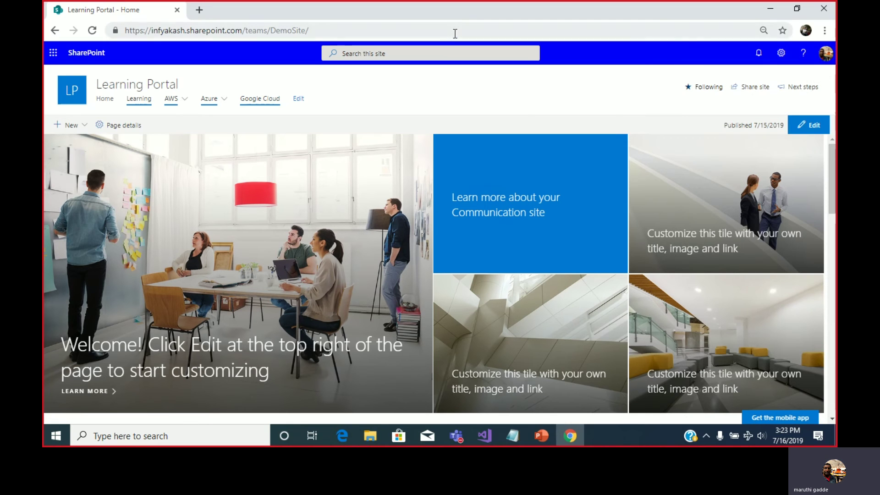
# Step: Reload the Learning Portal home page and check the Azure and AWS menus with their Azure PAAS sublinks
pyautogui.click(455, 34)
pyautogui.press('Return')
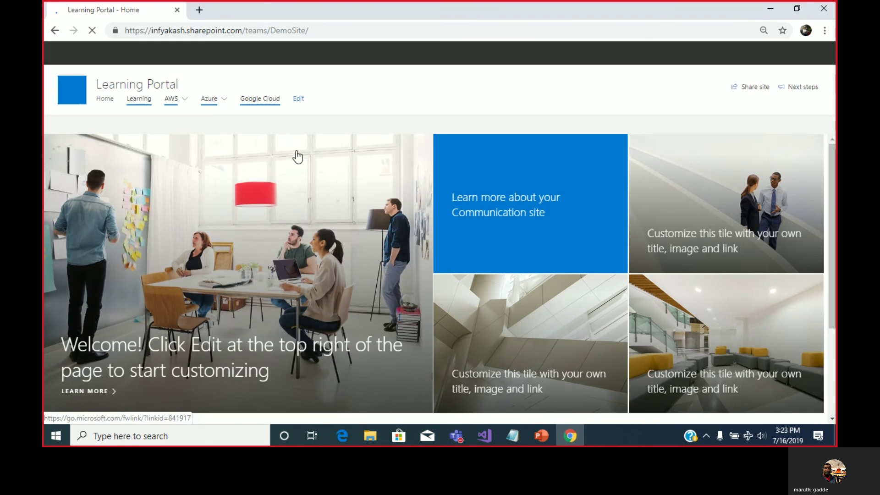
pyautogui.moveTo(224, 99)
pyautogui.click(234, 118)
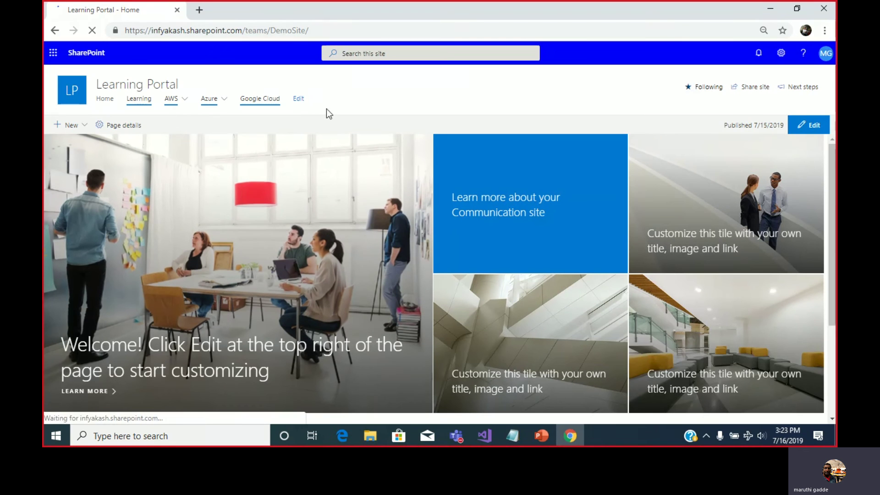
pyautogui.moveTo(225, 99)
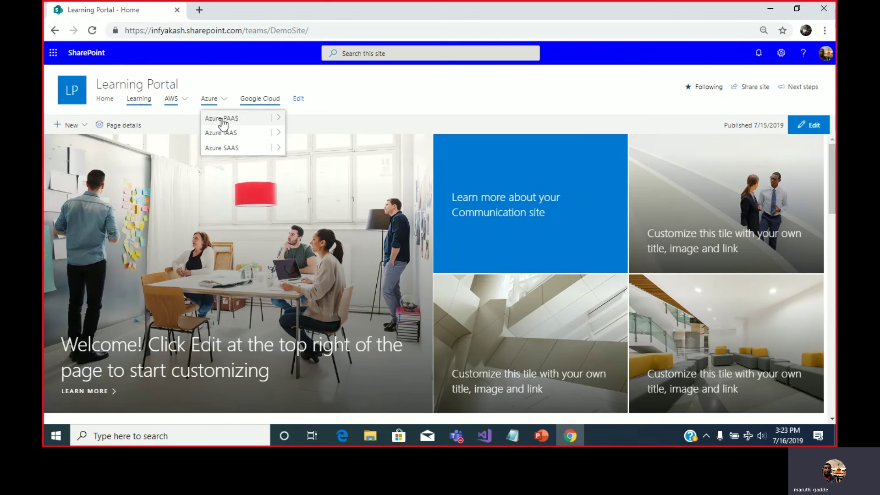
pyautogui.moveTo(281, 121)
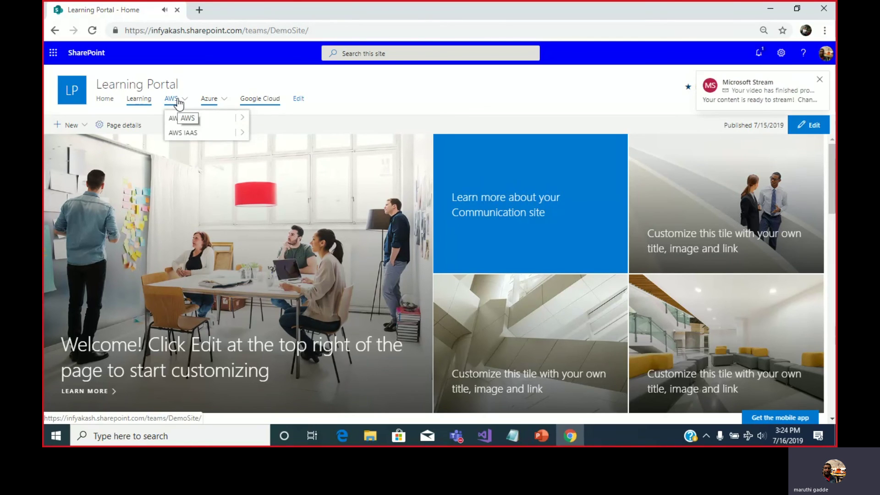
# Step: Dismiss the Microsoft Stream notification, review how links nest under AWS and Azure in the navigation editor, and leave without changes
pyautogui.click(298, 99)
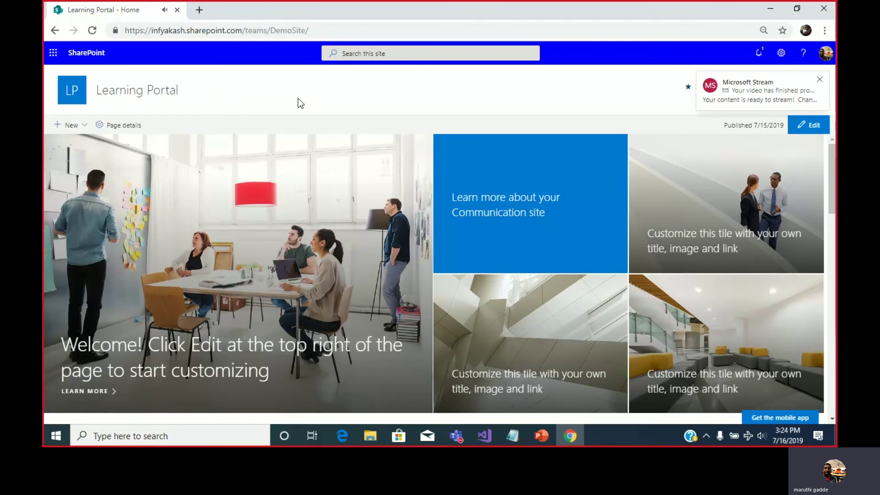
pyautogui.click(820, 80)
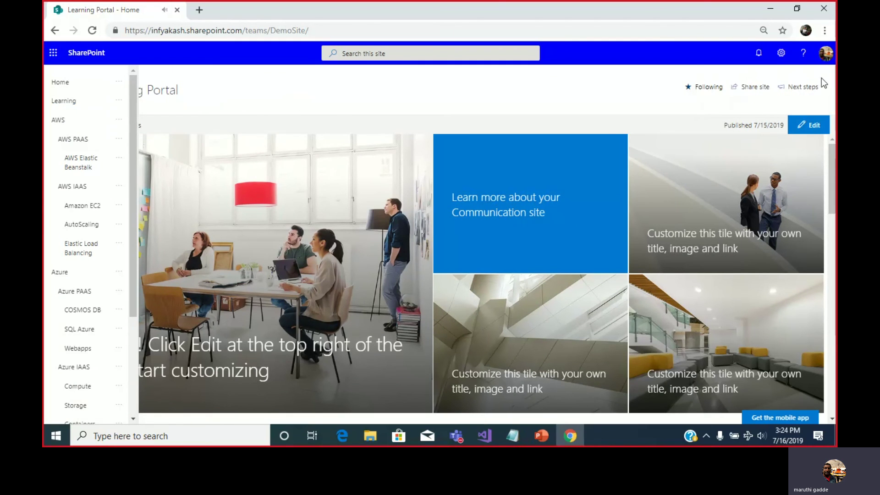
pyautogui.scroll(-3, 82, 174)
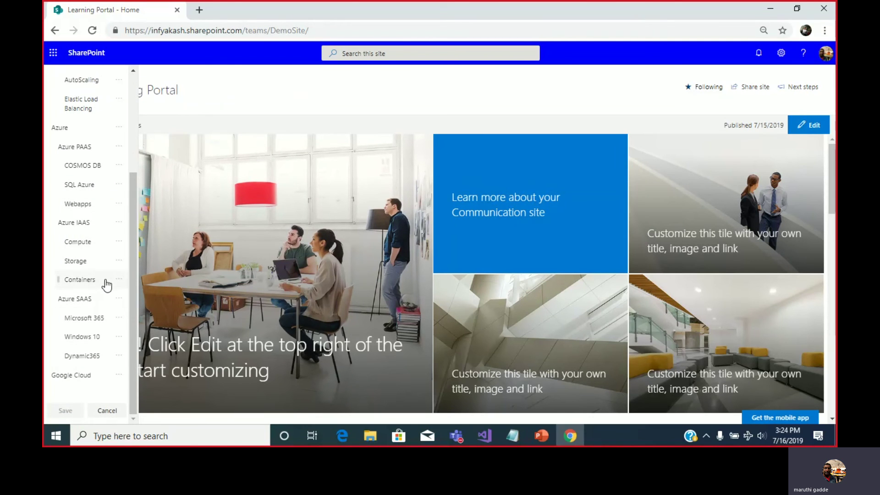
pyautogui.scroll(3, 75, 250)
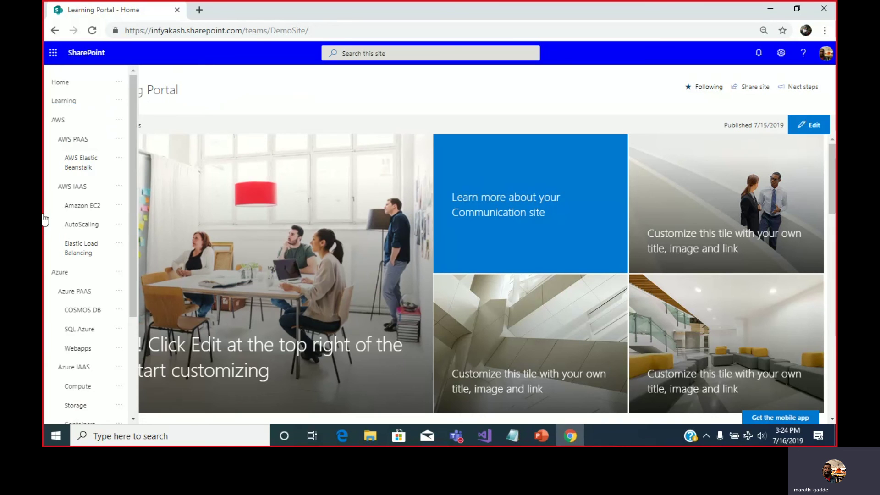
pyautogui.scroll(-3, 60, 246)
pyautogui.moveTo(85, 291)
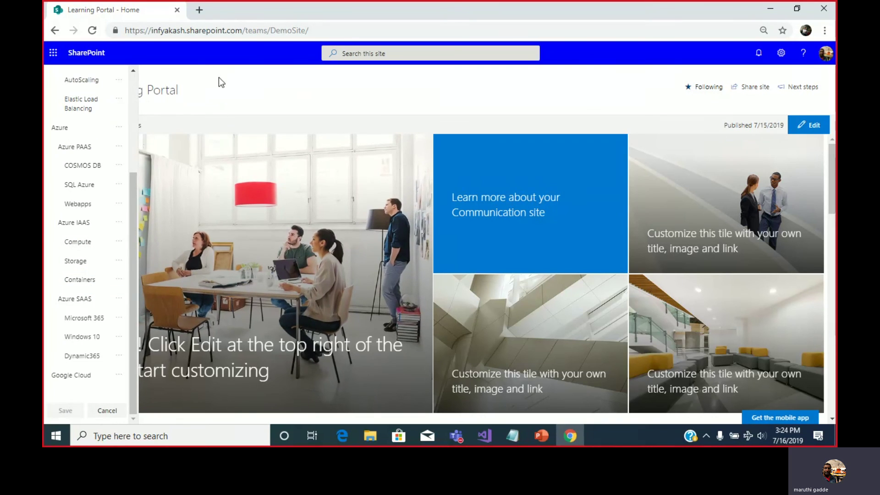
pyautogui.click(107, 410)
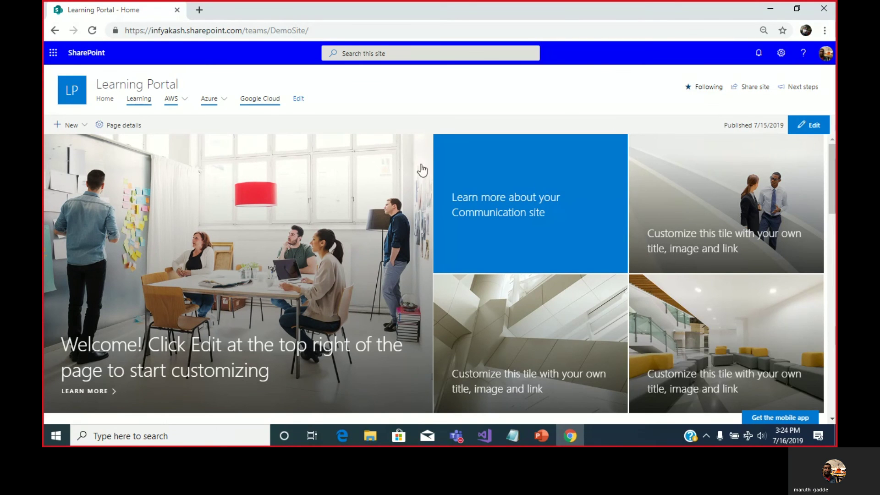
# Step: Minimize the small Channel Meeting call window and switch to the main Microsoft Teams meeting window
pyautogui.moveTo(458, 438)
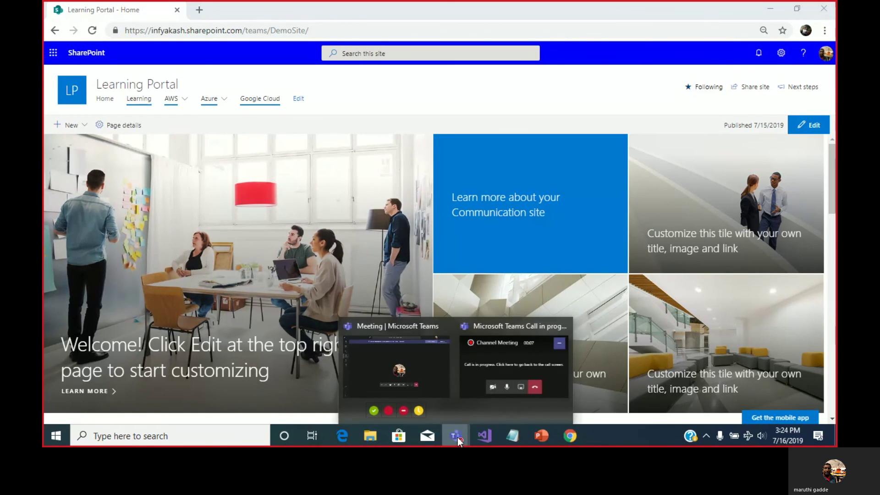
pyautogui.click(494, 382)
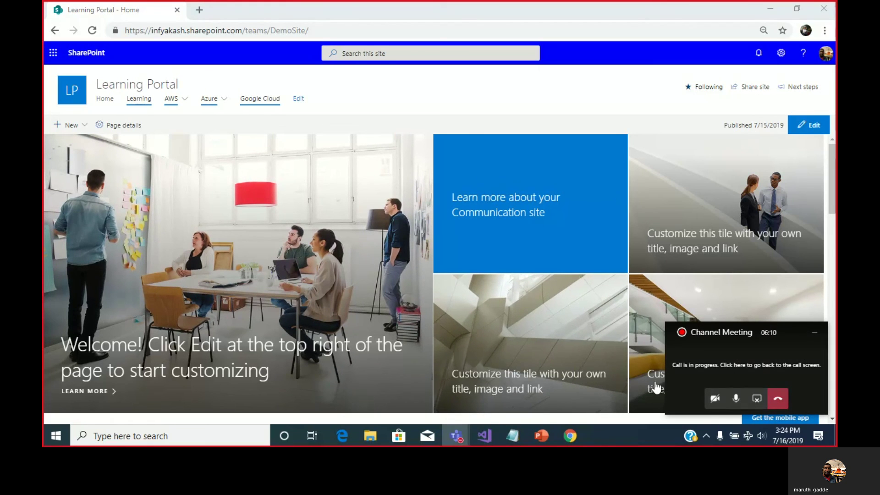
pyautogui.click(815, 333)
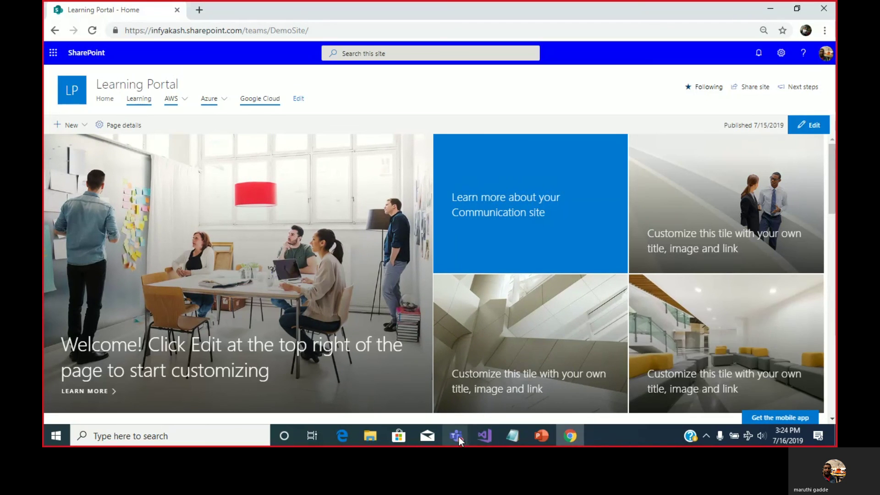
pyautogui.moveTo(458, 438)
pyautogui.click(430, 375)
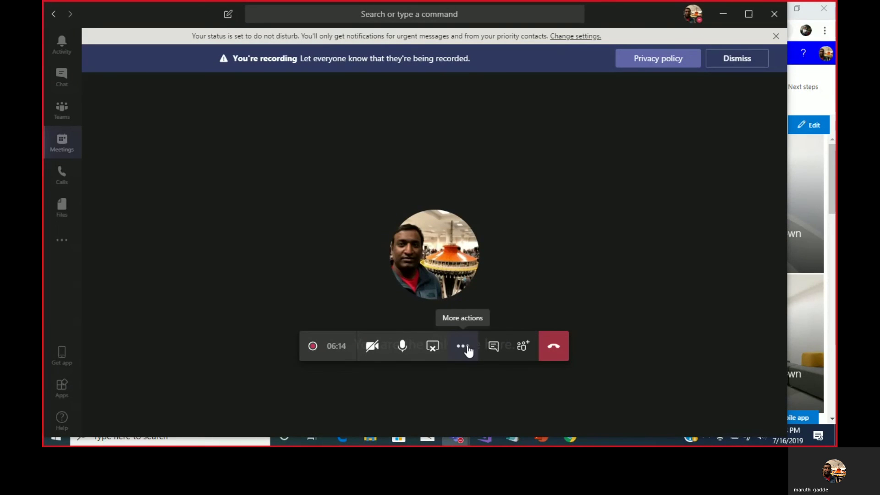